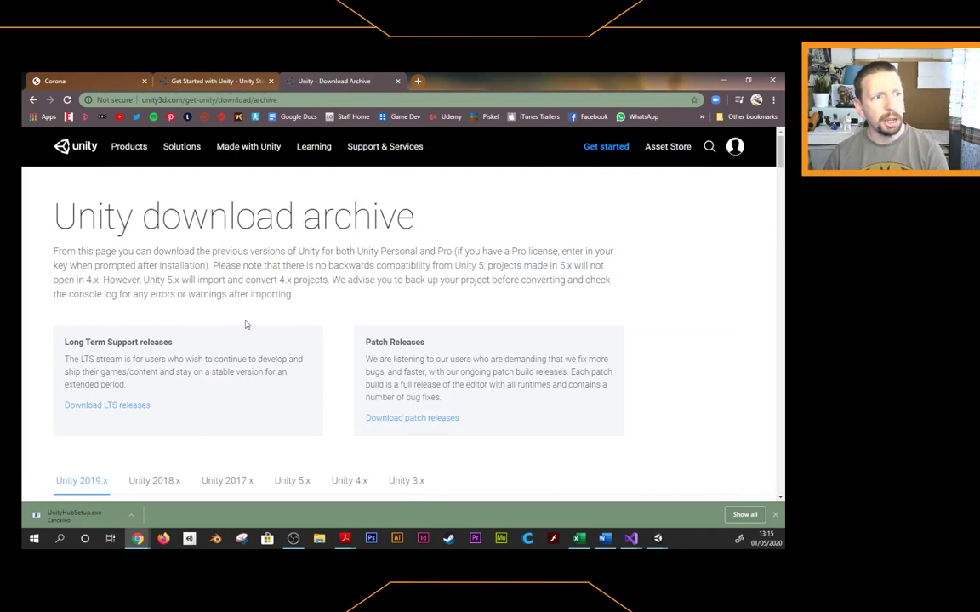
Step: Examine the Unity 2019.x releases listed in the Unity download archive, including the 2019.3 and 2019.2 versions
scroll(208, 346, "down", 3)
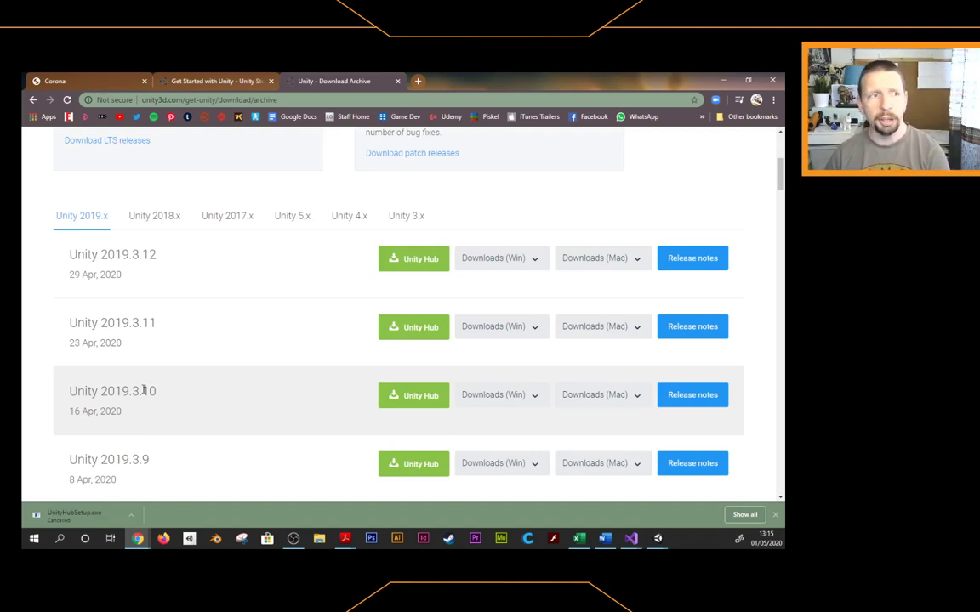
scroll(168, 376, "down", 4)
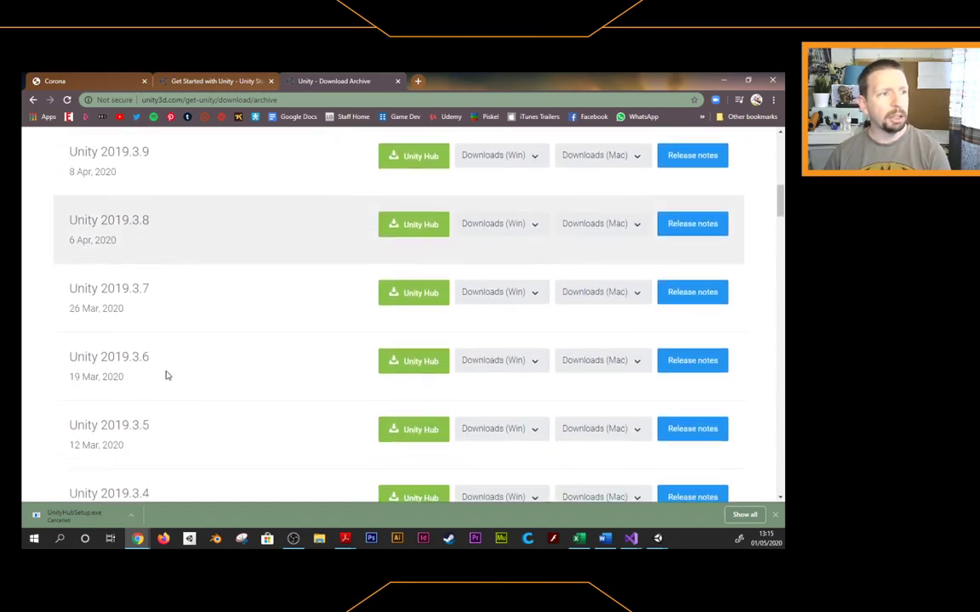
scroll(168, 376, "down", 5)
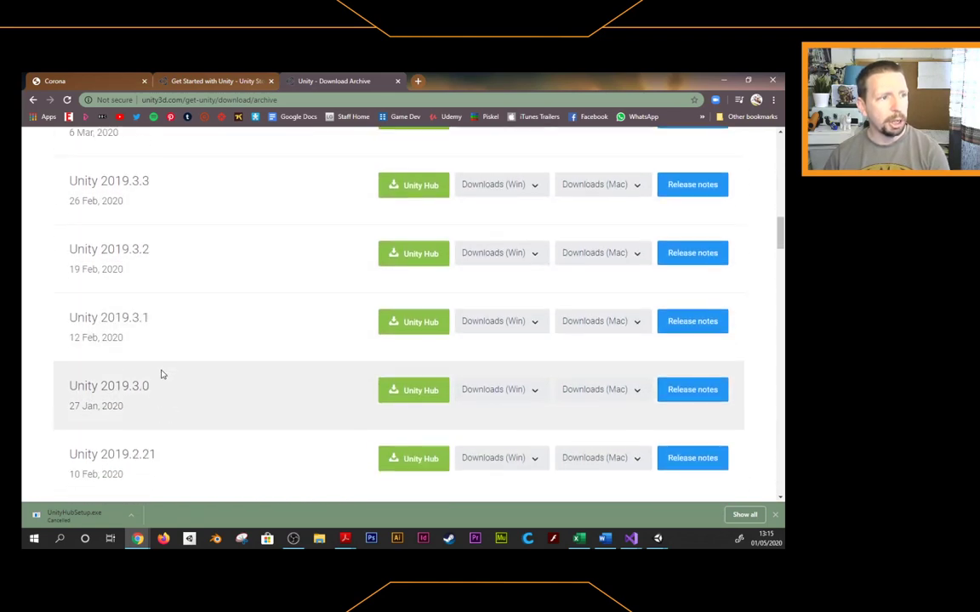
scroll(161, 374, "down", 1)
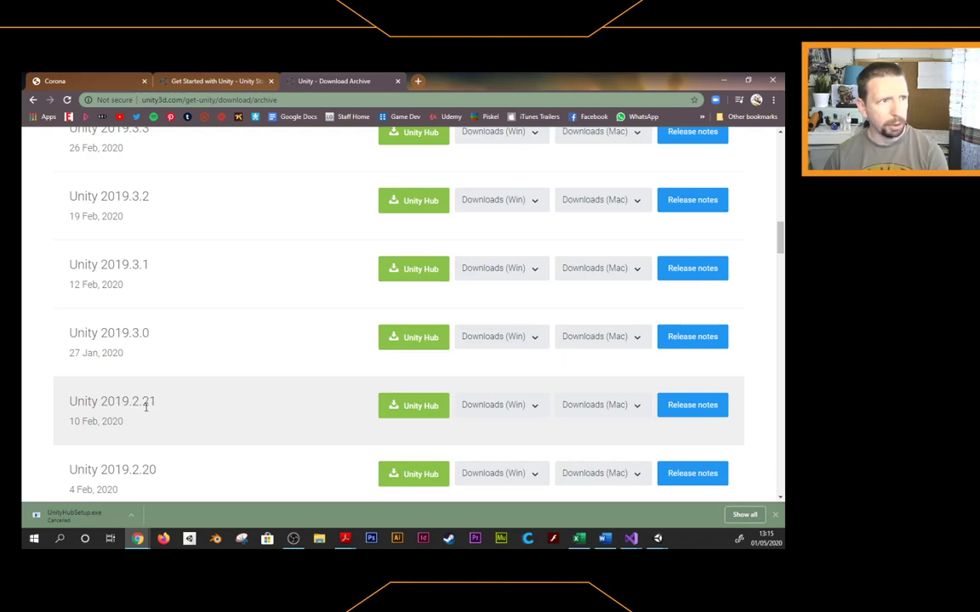
scroll(145, 406, "up", 10)
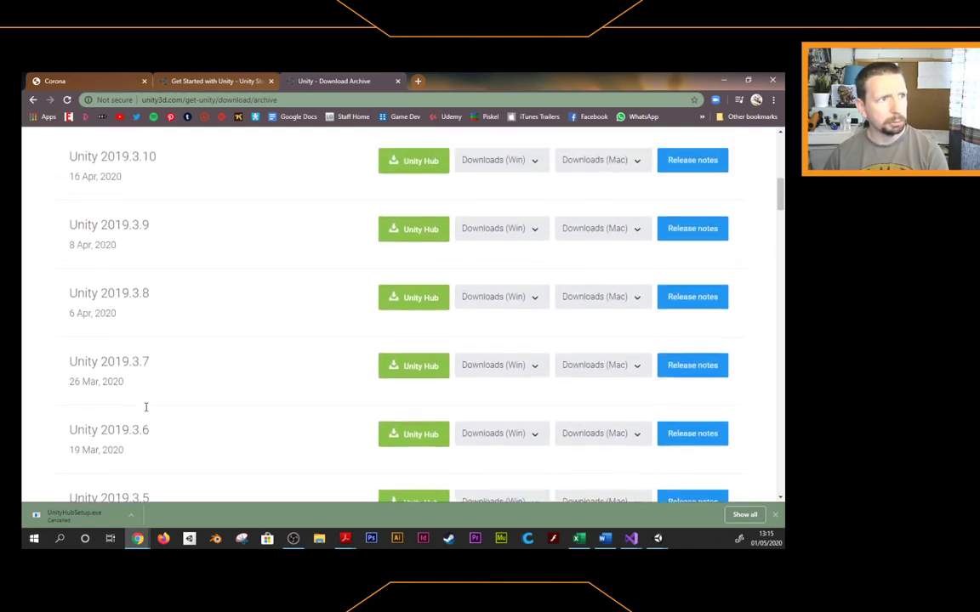
scroll(145, 406, "up", 5)
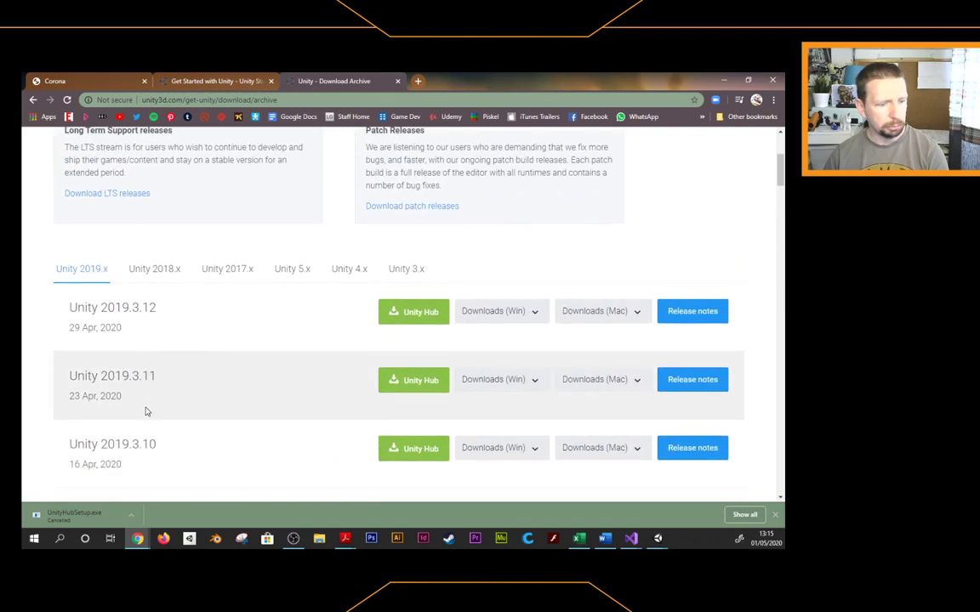
scroll(145, 412, "down", 10)
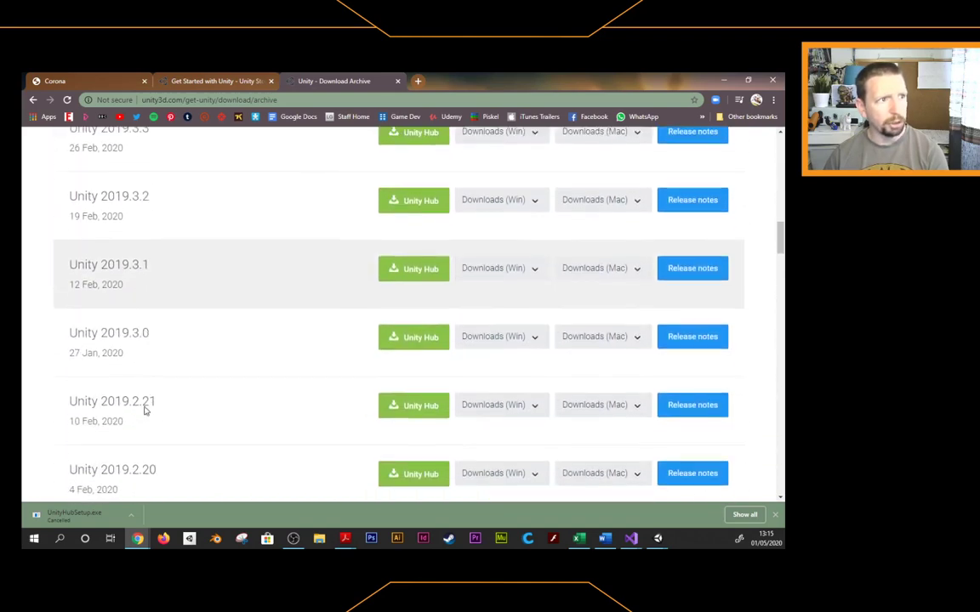
scroll(146, 411, "down", 3)
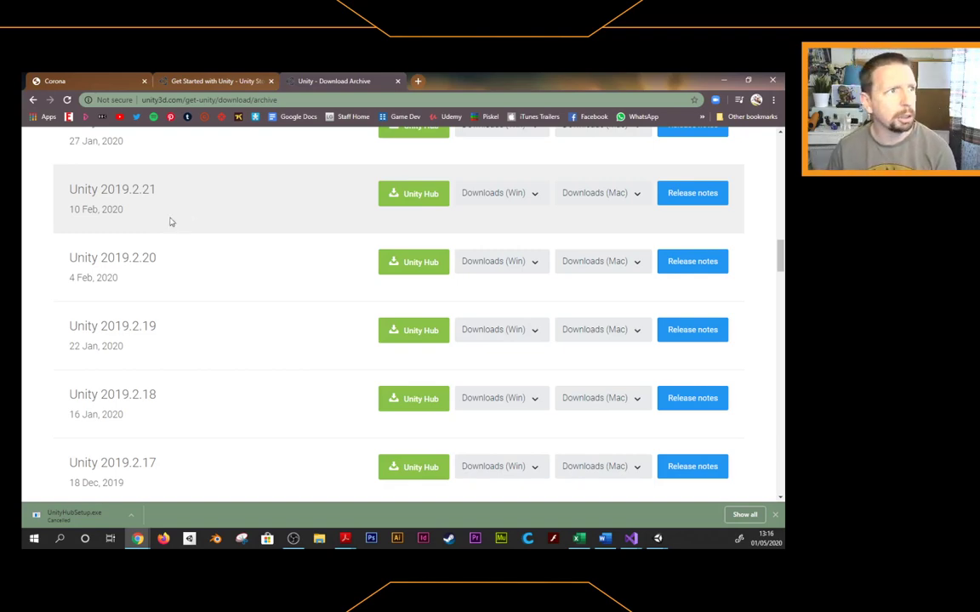
scroll(170, 220, "up", 10)
scroll(179, 221, "up", 4)
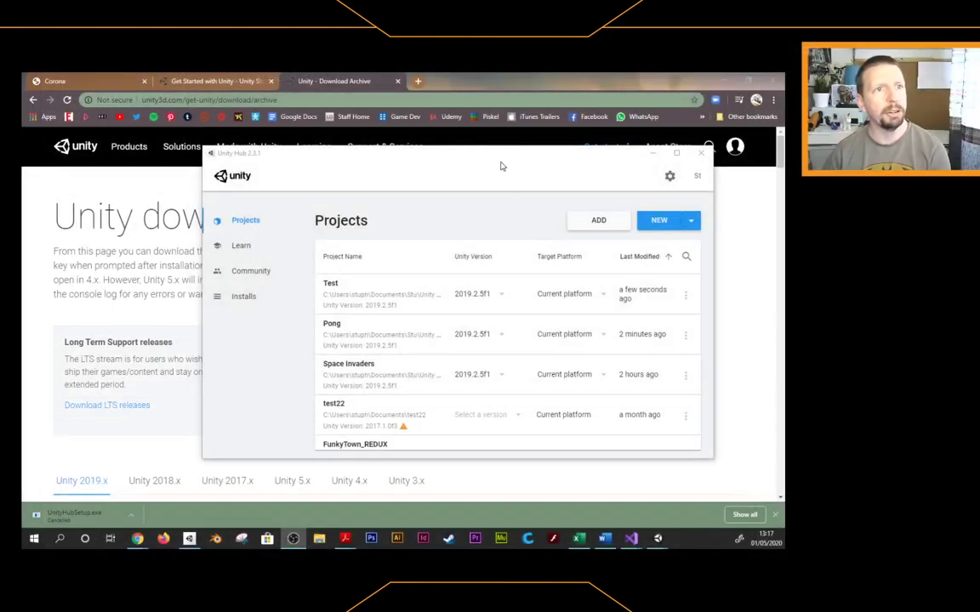
Step: Switch to Unity Hub and look through its Learn, Installs and Projects sections
left_click(451, 164)
left_click_drag(453, 162, 403, 163)
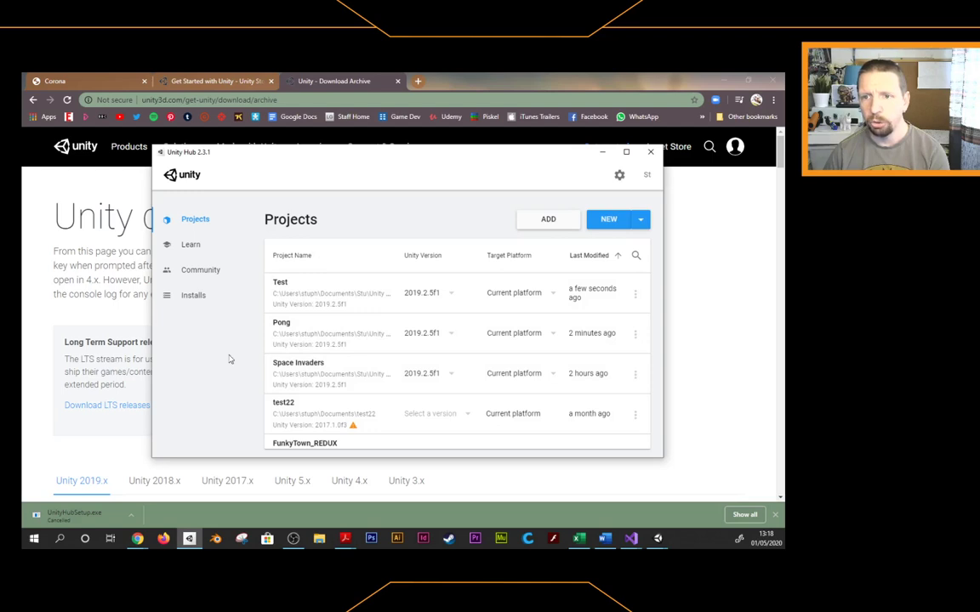
left_click(194, 246)
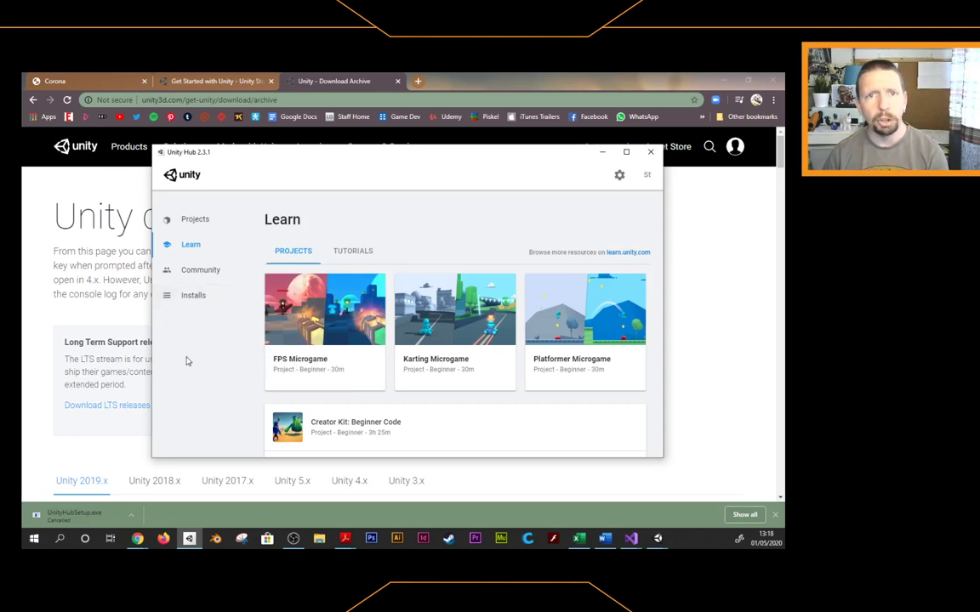
left_click(197, 297)
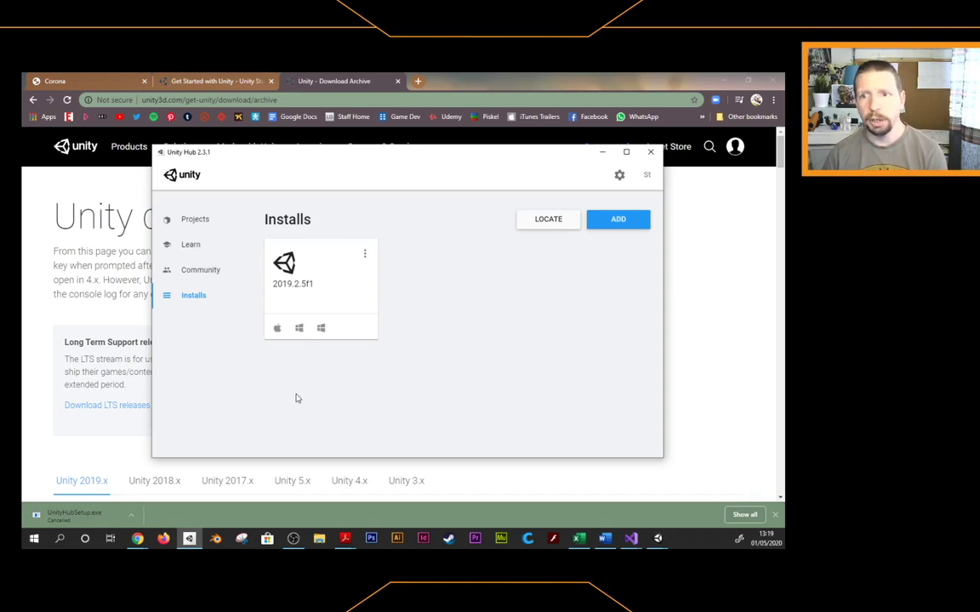
left_click(195, 220)
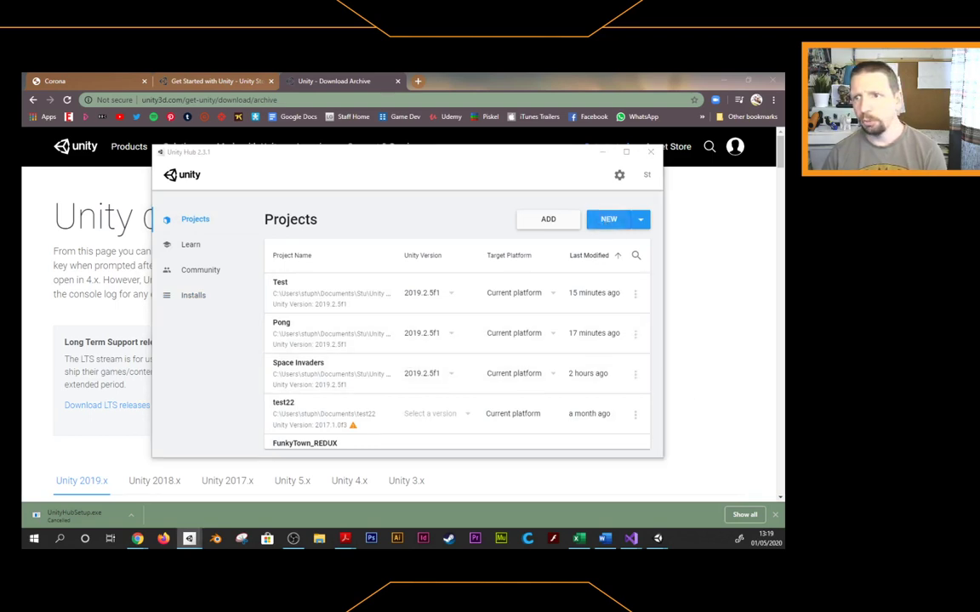
left_click_drag(979, 191, 422, 188)
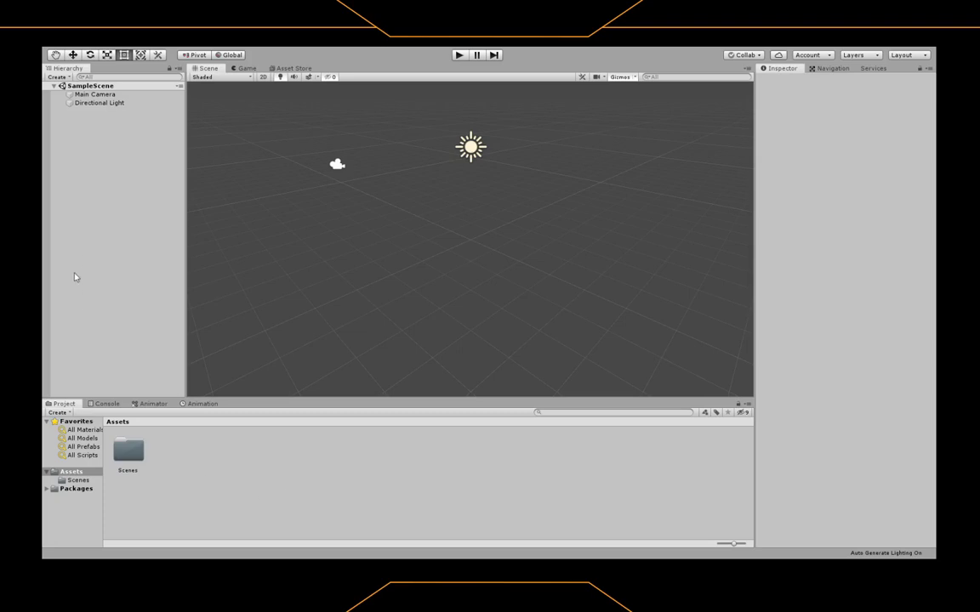
Step: In the Unity editor, create a scene named Test in the Scenes folder, open it and return to the Assets folder
double_click(132, 450)
left_click(129, 451)
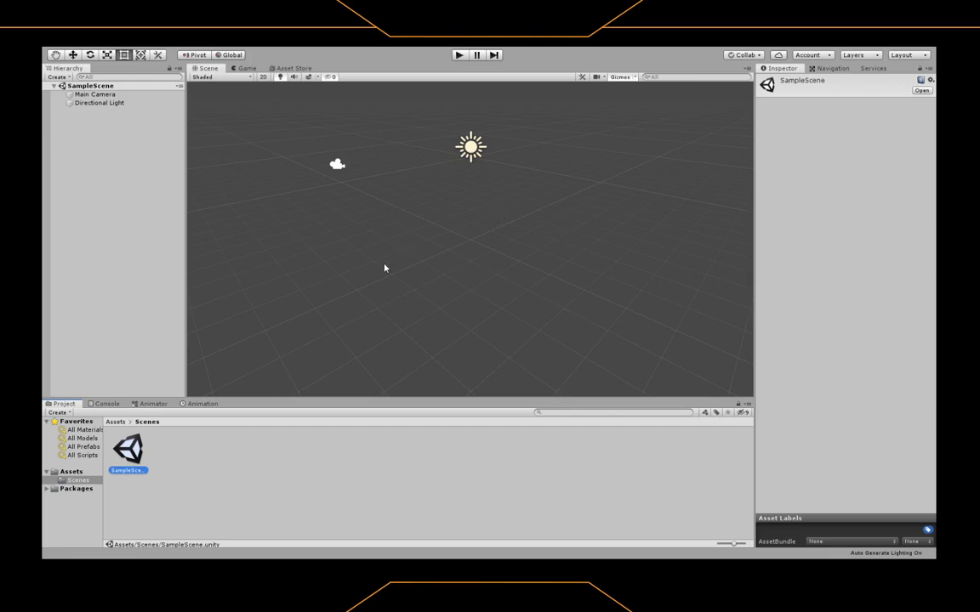
left_click(200, 468)
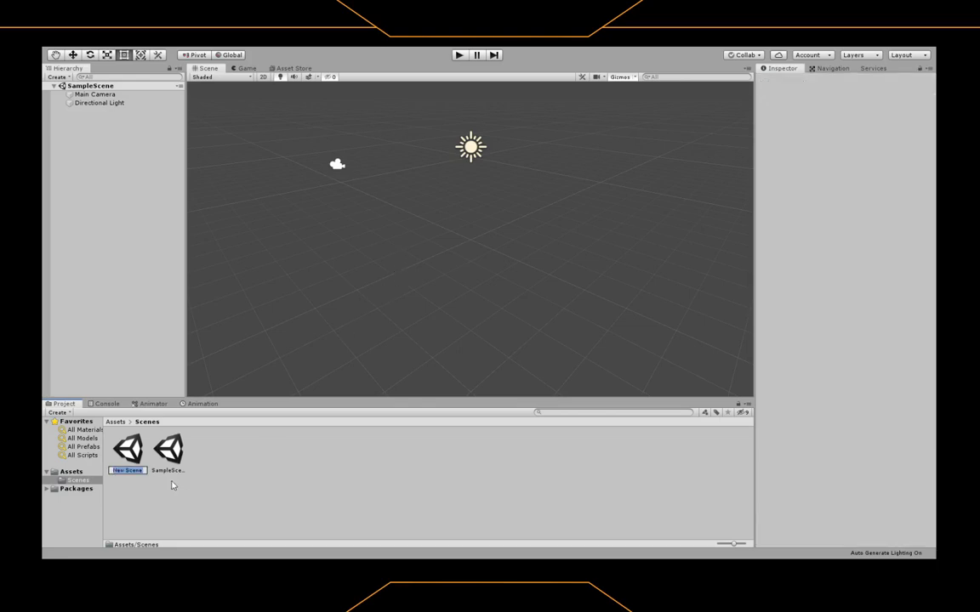
type("Test")
key("Return")
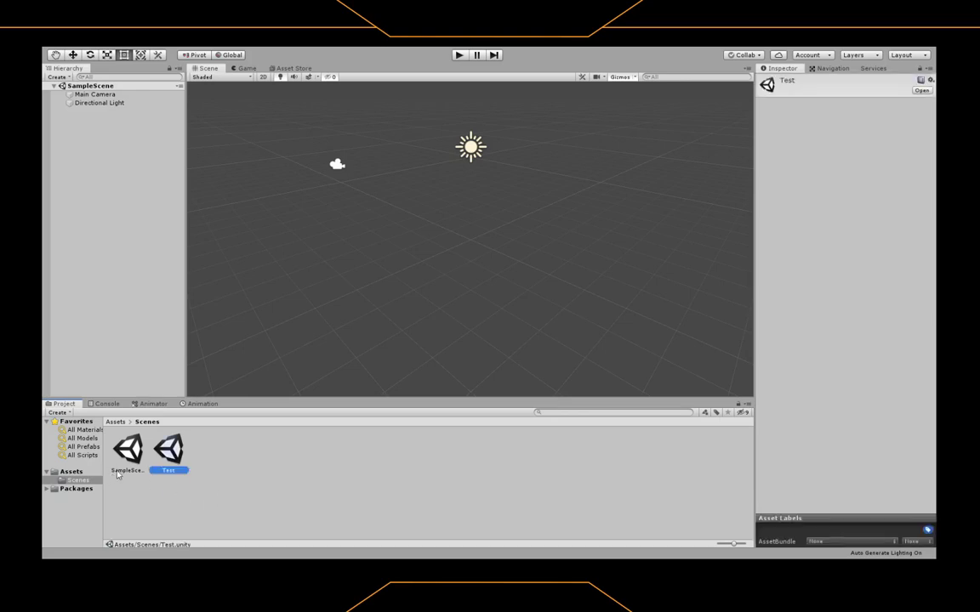
double_click(170, 455)
left_click(116, 422)
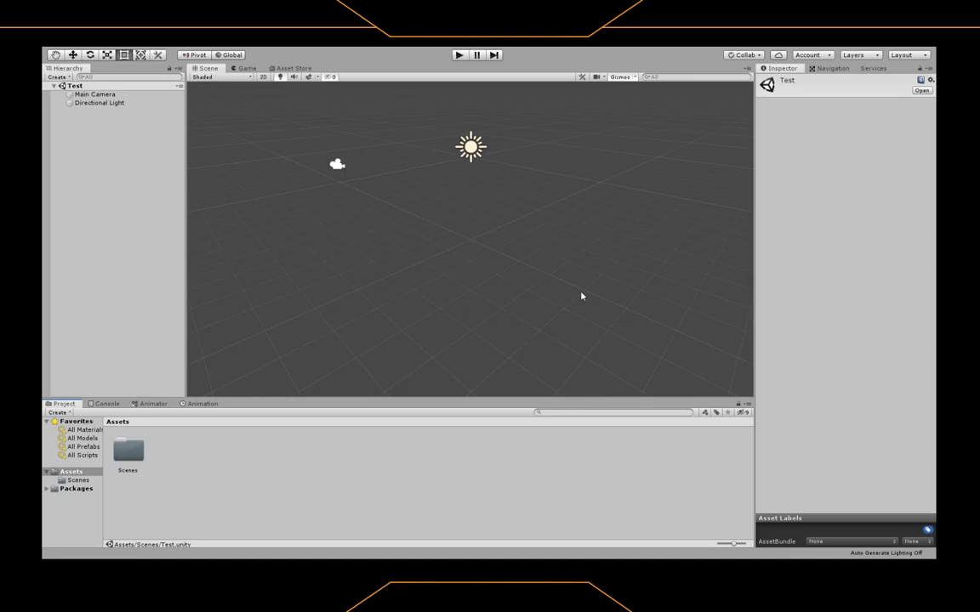
Step: Compare the Scene and Game views and inspect the properties of the Main Camera and Directional Light
left_click(247, 68)
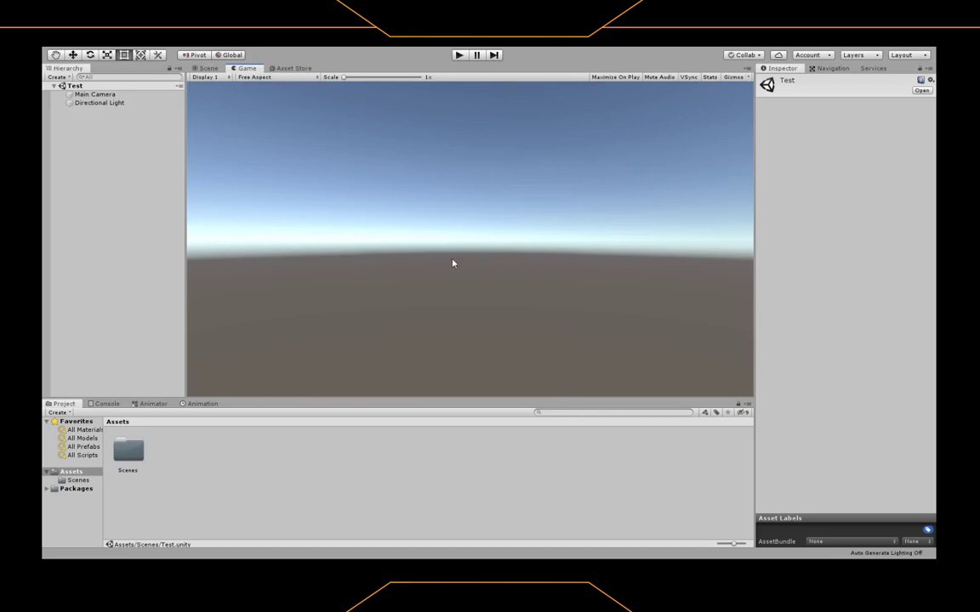
left_click(207, 69)
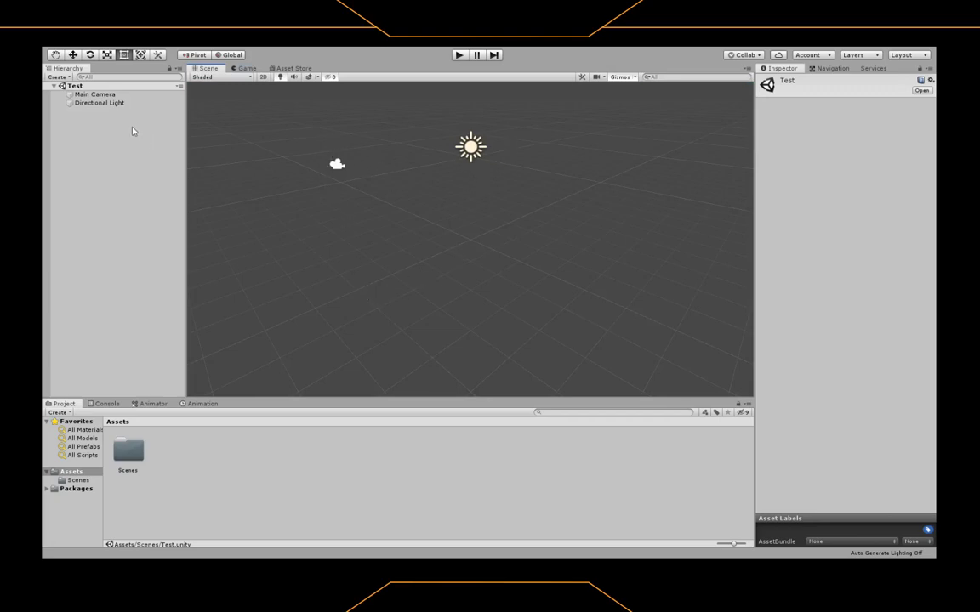
left_click(101, 95)
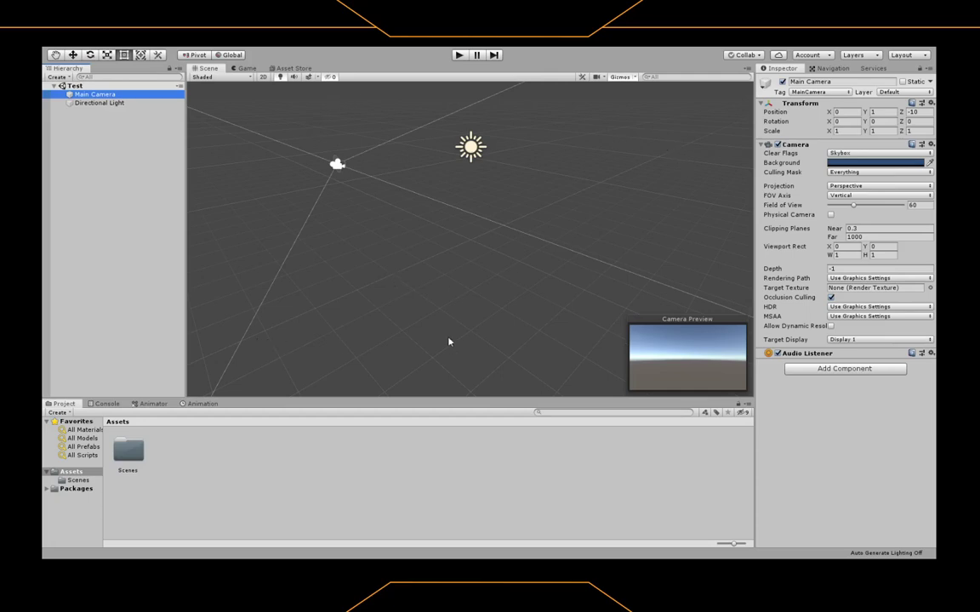
left_click(246, 68)
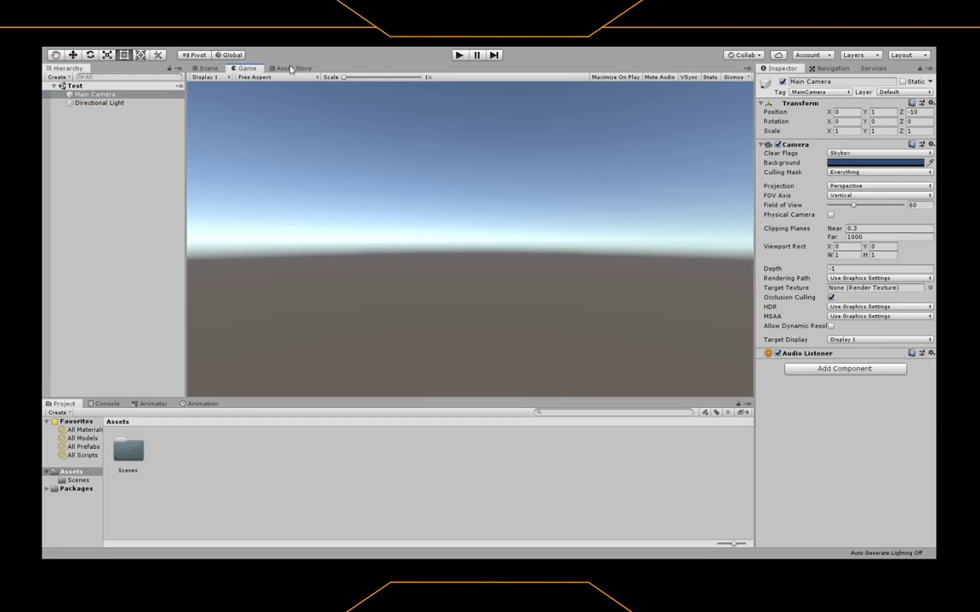
left_click(207, 68)
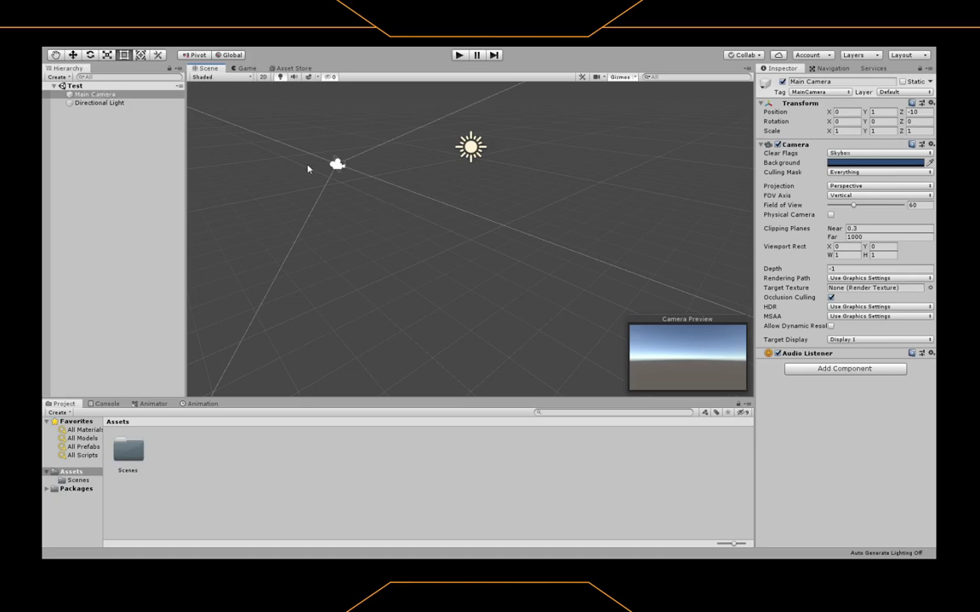
left_click(104, 103)
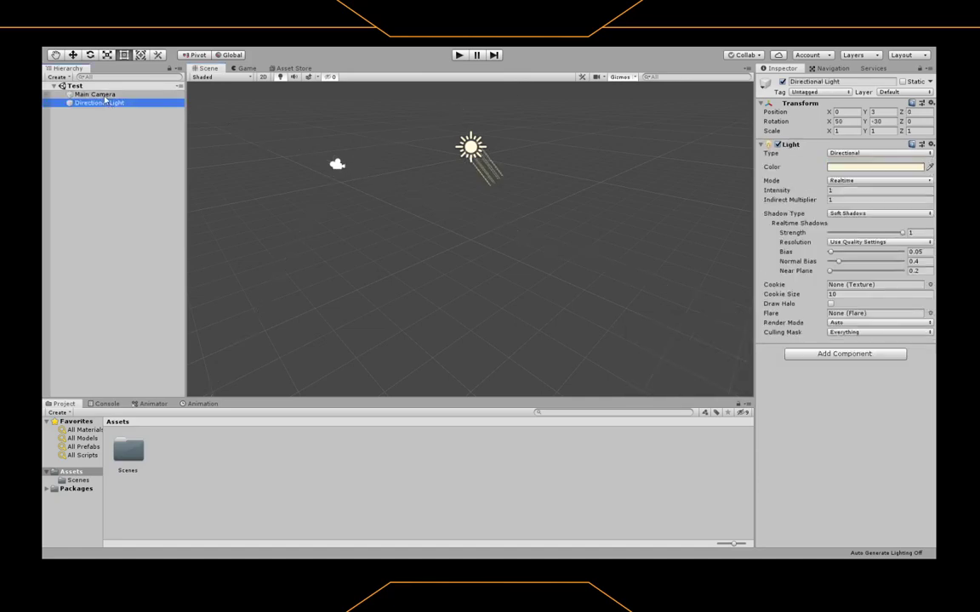
Step: Move the Main Camera along each axis with the Move tool to about X 1.48, Y 2.04, Z -10.37
left_click(94, 95)
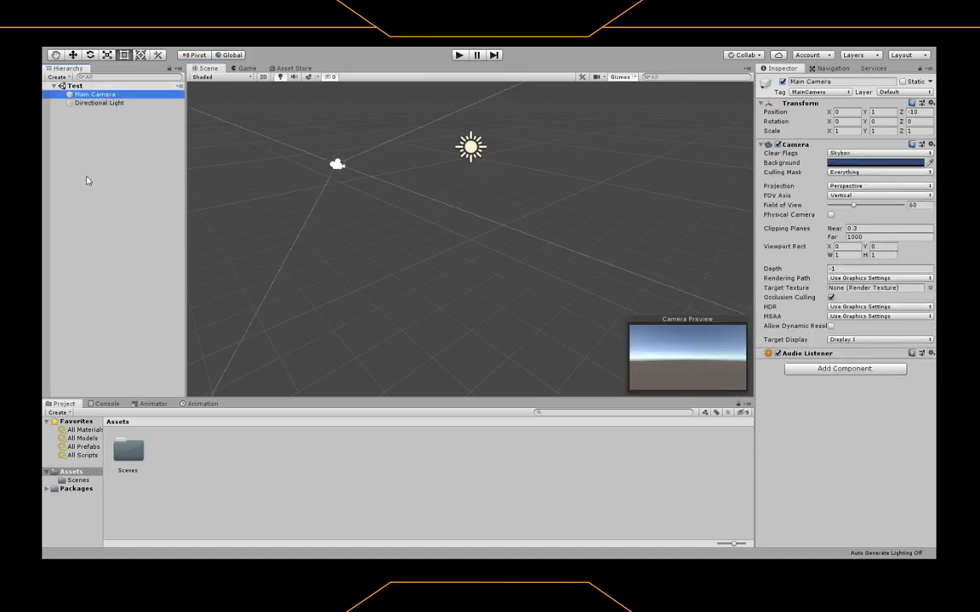
left_click(73, 55)
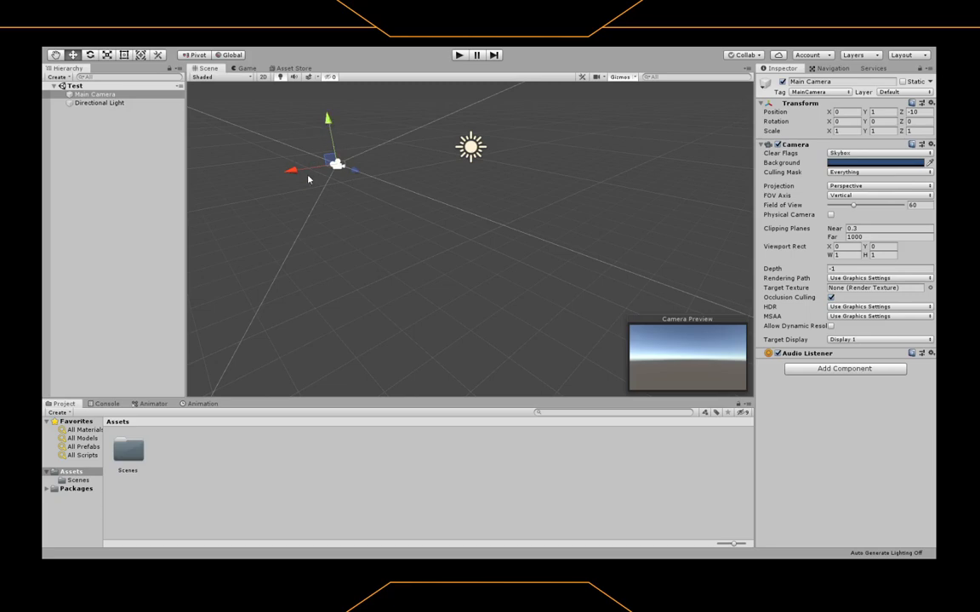
left_click_drag(294, 173, 278, 251)
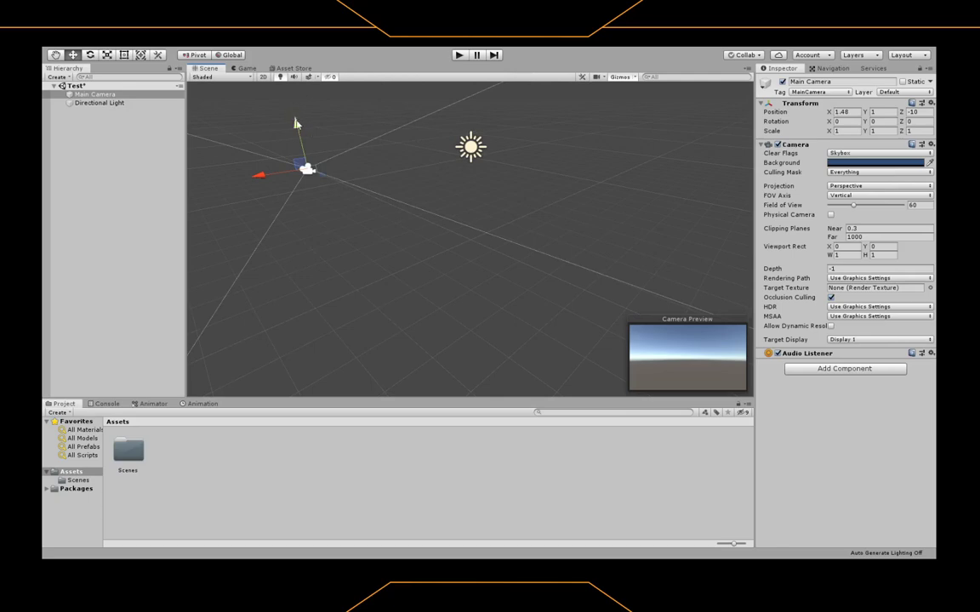
mouse_move(296, 125)
left_mouse_down()
mouse_move(294, 100)
mouse_move(311, 176)
mouse_move(299, 103)
left_mouse_up()
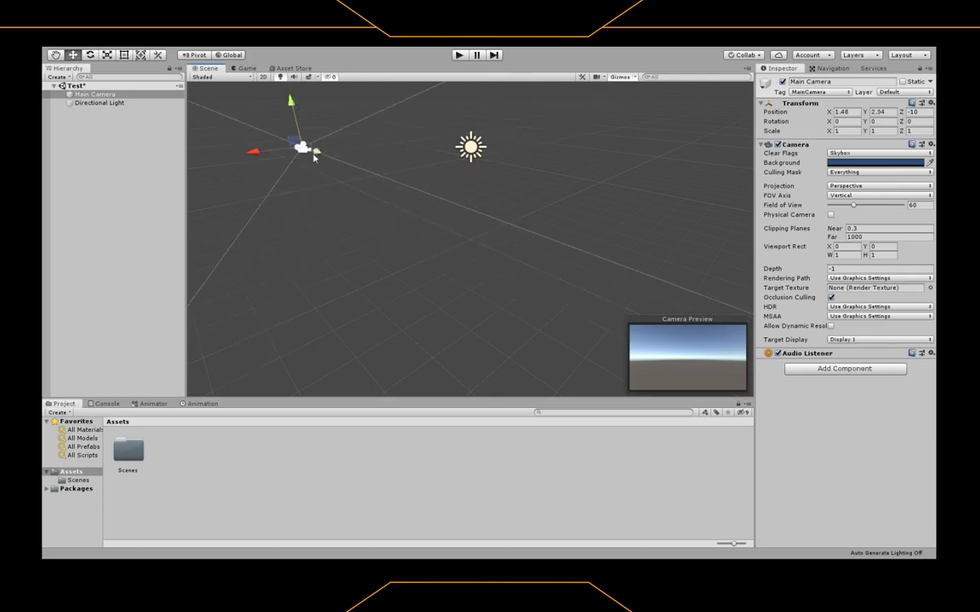
mouse_move(318, 158)
left_mouse_down()
mouse_move(387, 195)
mouse_move(323, 164)
mouse_move(362, 191)
mouse_move(311, 172)
left_mouse_up()
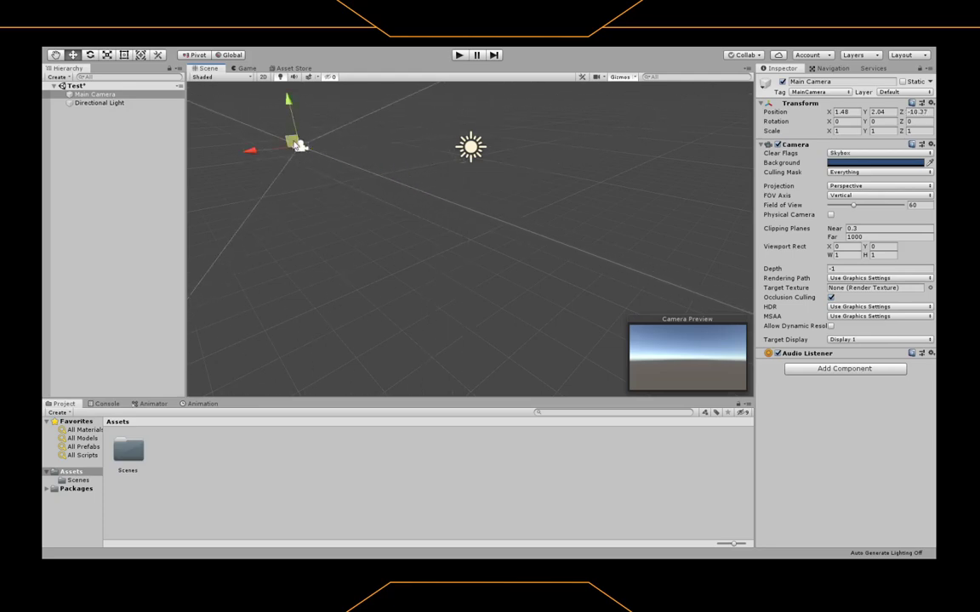
Step: Reposition the Main Camera freely along the movement planes and Y axis to about X 1.08, Y 2.46, Z -11.45
left_click_drag(298, 146, 322, 142)
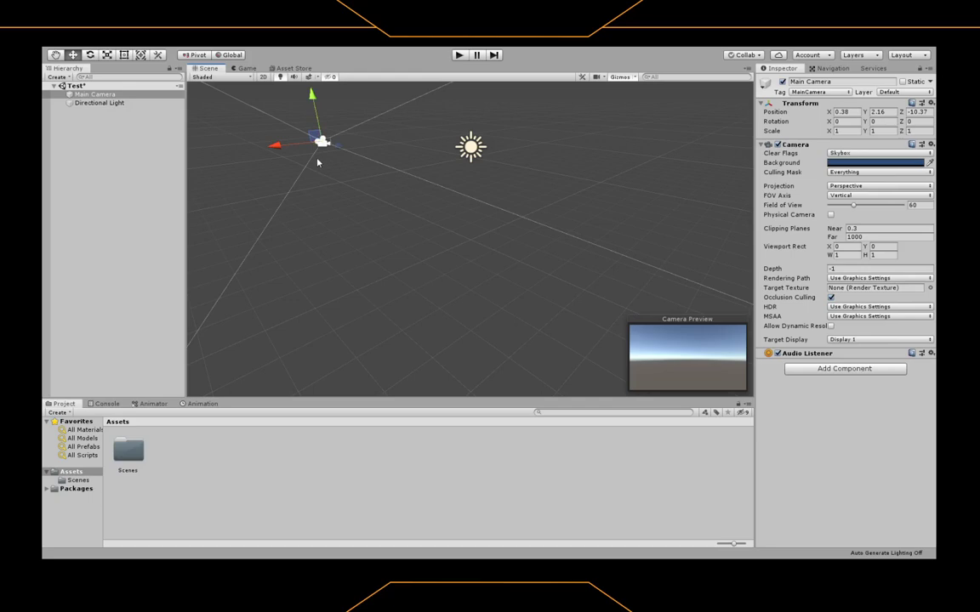
key("ctrl+z")
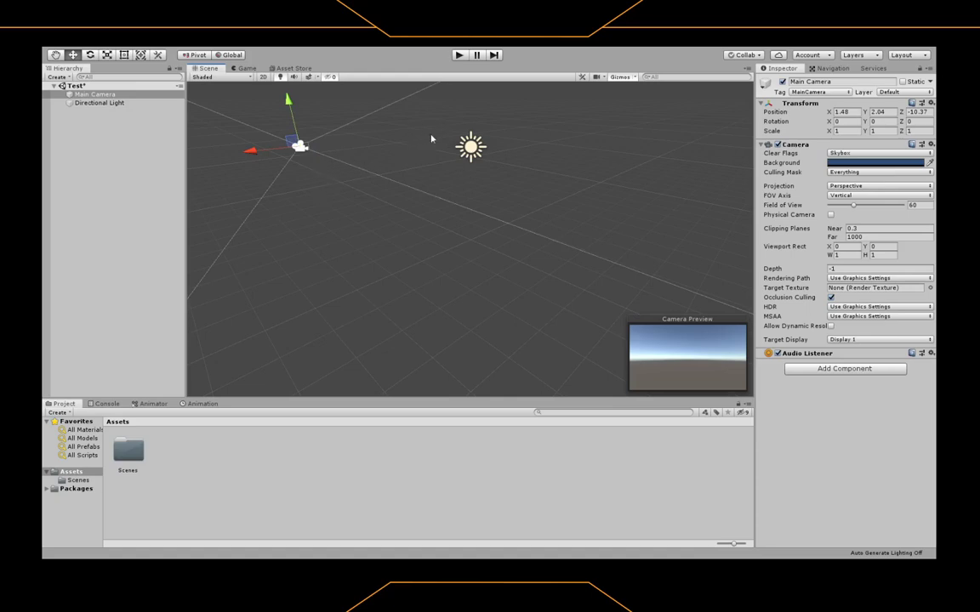
left_click_drag(320, 151, 369, 153)
left_click_drag(396, 102, 394, 93)
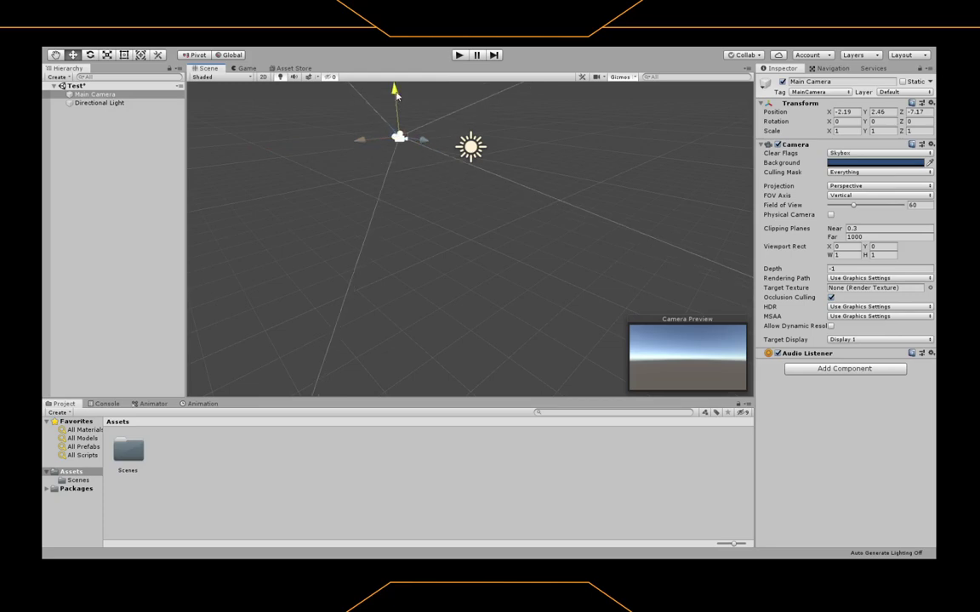
left_click_drag(371, 143, 306, 144)
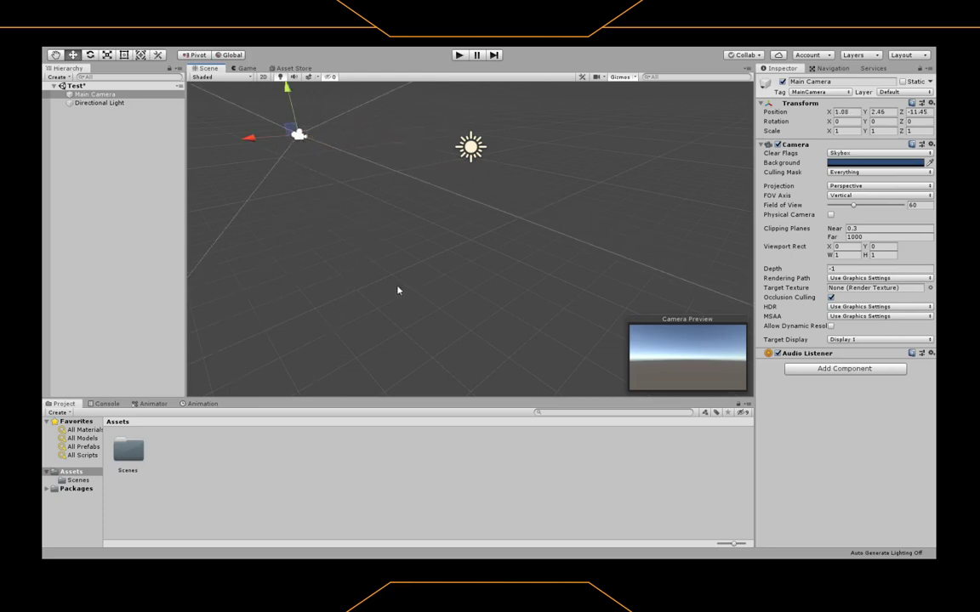
Step: Try rotating the Main Camera about different axes with the Rotate tool, undoing the first rotation, and deselect the camera
left_click(90, 55)
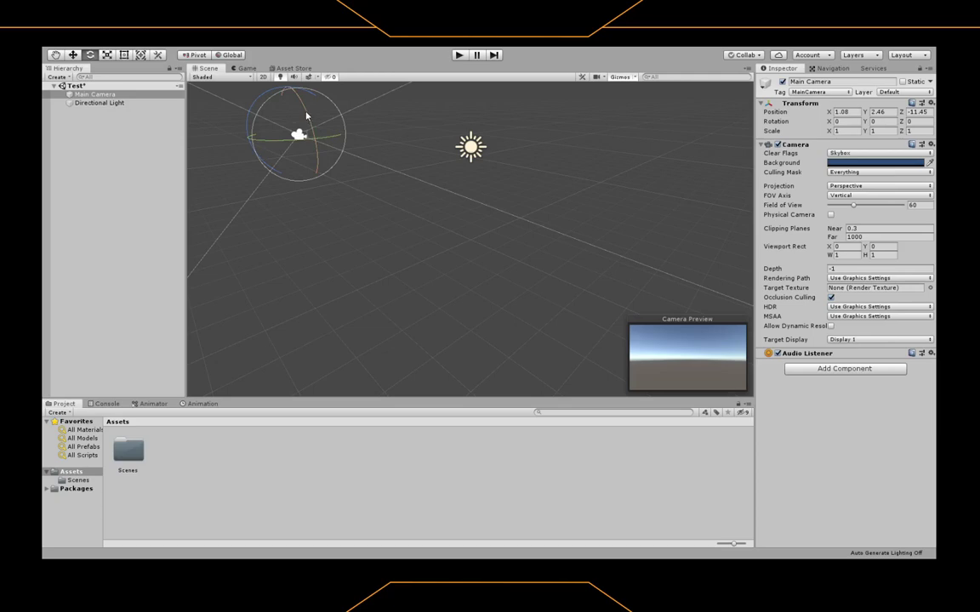
left_click_drag(306, 111, 320, 142)
key("ctrl+z")
left_click_drag(280, 145, 299, 213)
left_click(121, 188)
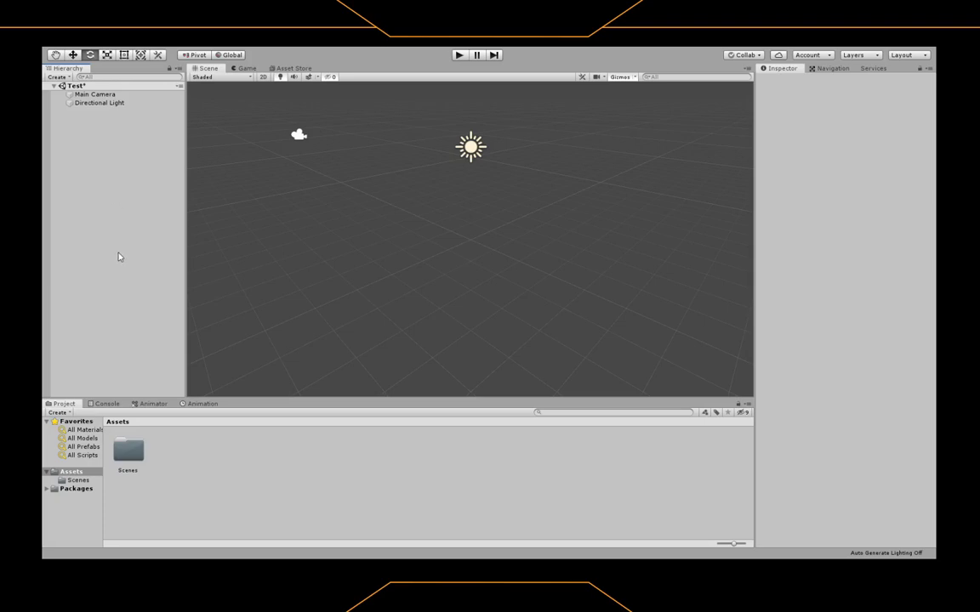
Step: Create a cube and stretch it axis by axis with the Scale tool to about X 5.98, Y 2.60, Z 2.95
left_click(226, 260)
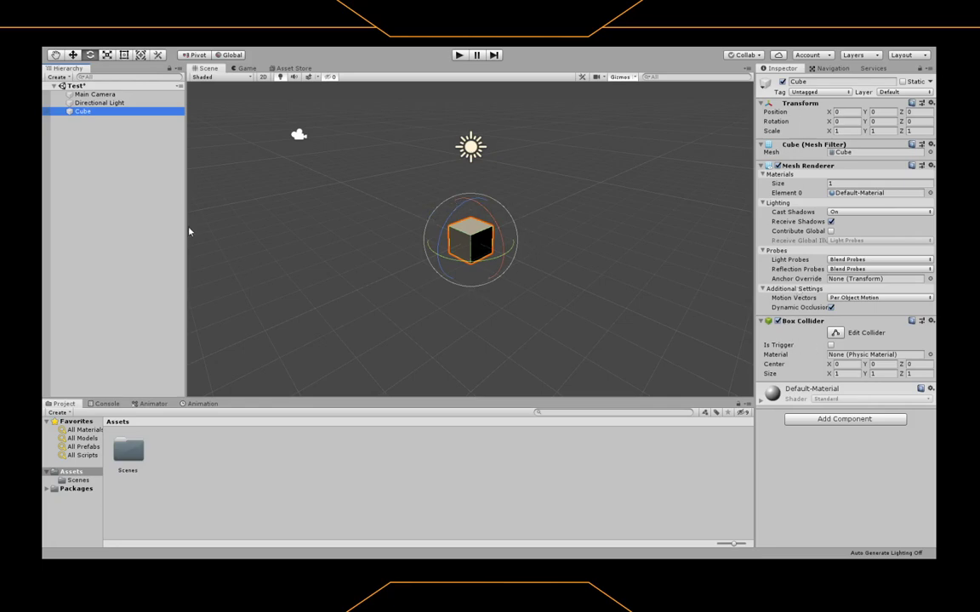
left_click(107, 55)
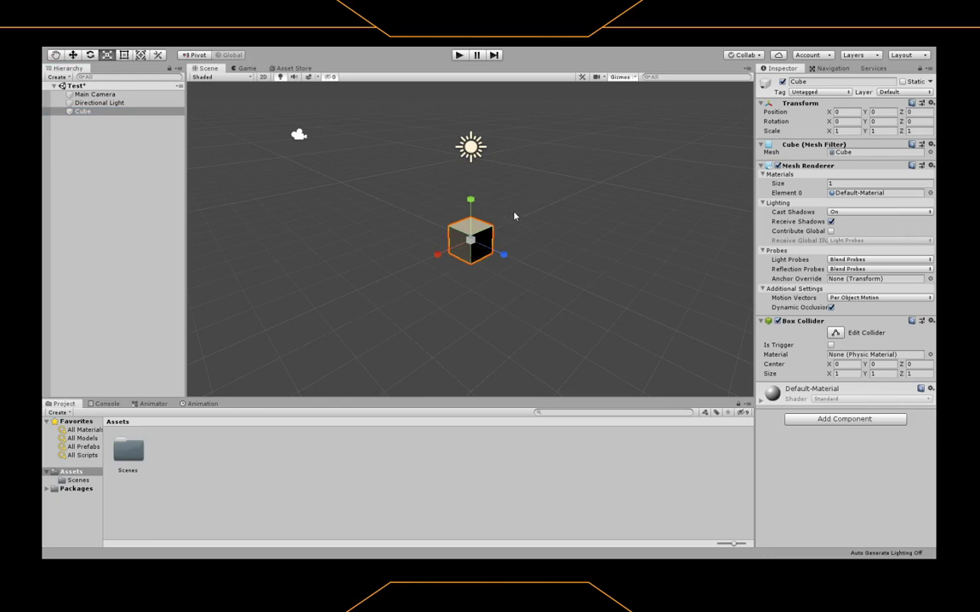
left_click(503, 256)
left_click_drag(504, 256, 532, 273)
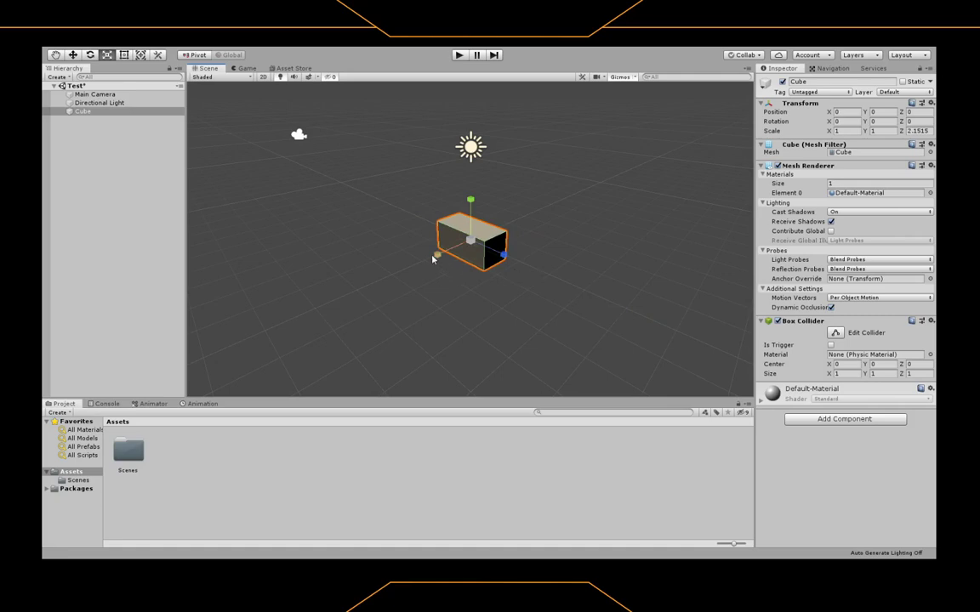
left_click_drag(434, 256, 387, 273)
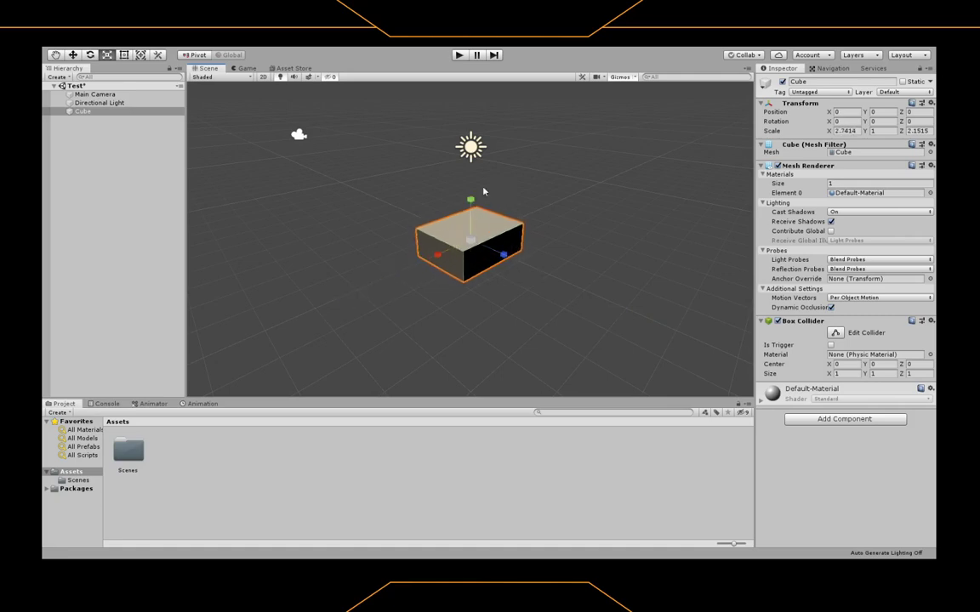
left_click_drag(471, 199, 470, 123)
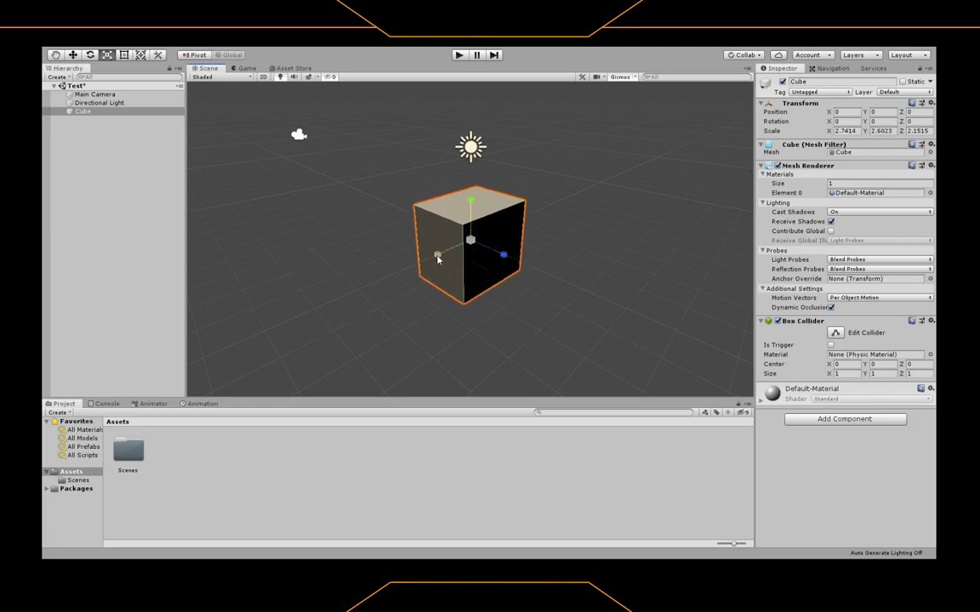
left_click_drag(438, 259, 397, 275)
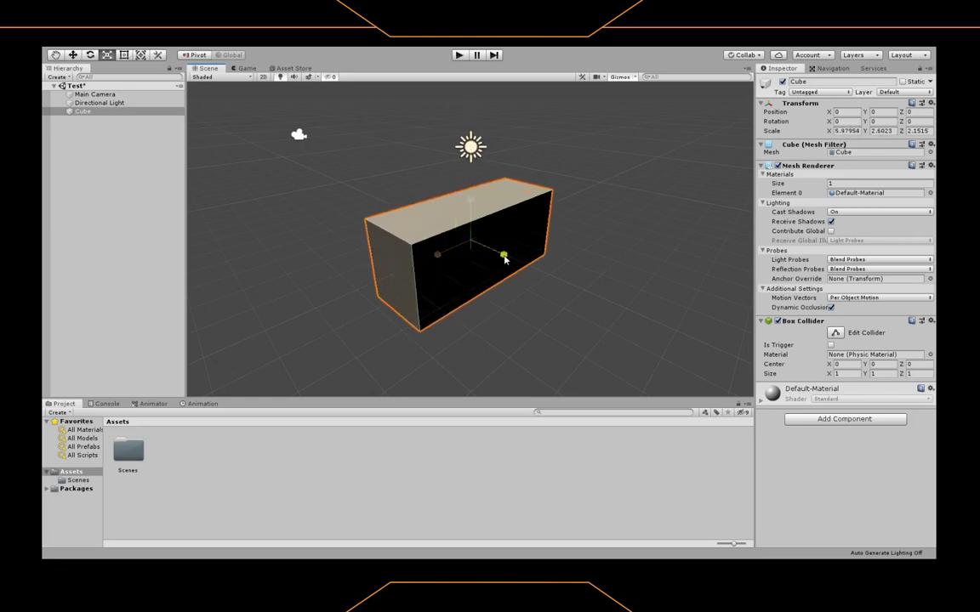
left_click_drag(505, 260, 515, 265)
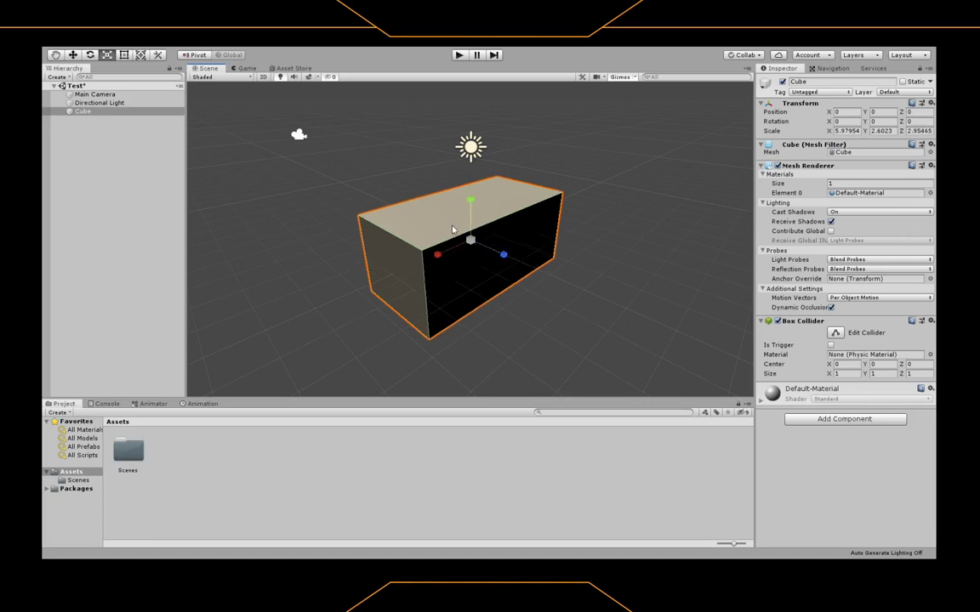
Step: Check the cube in the Game view and scale it down uniformly in the Scene view to about X 3.88, Y 1.69, Z 1.92
left_click(245, 68)
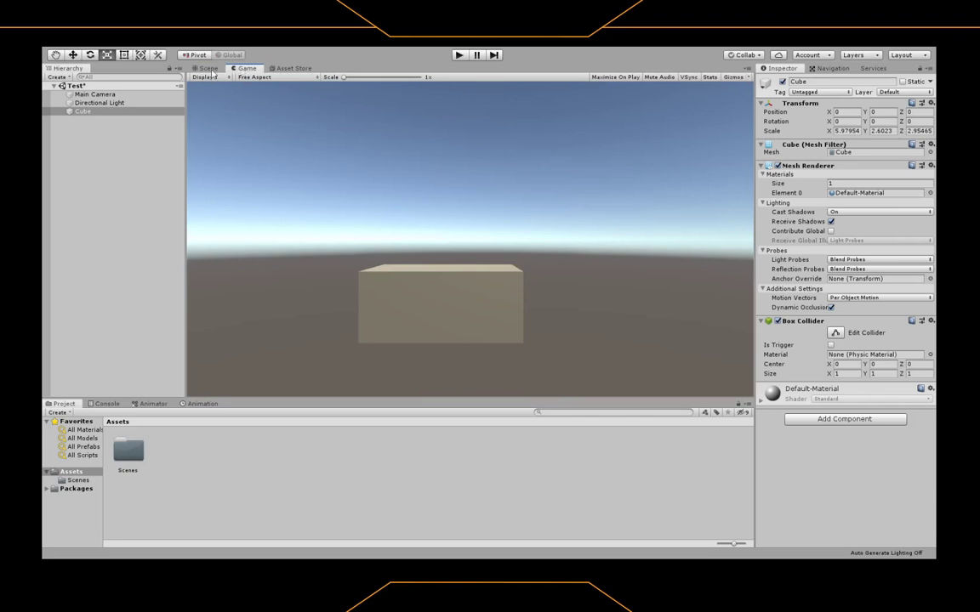
left_click(208, 68)
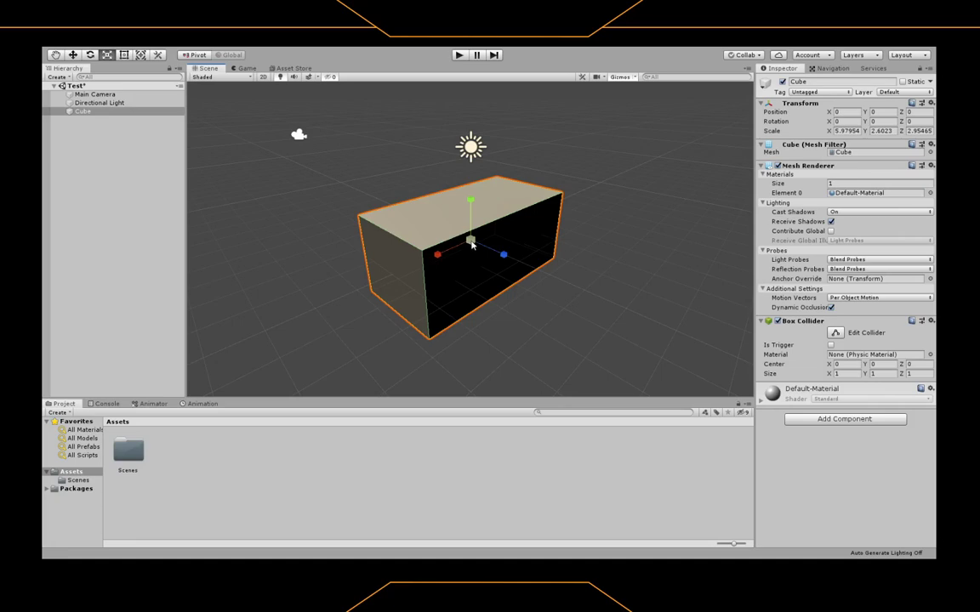
left_click_drag(471, 243, 449, 227)
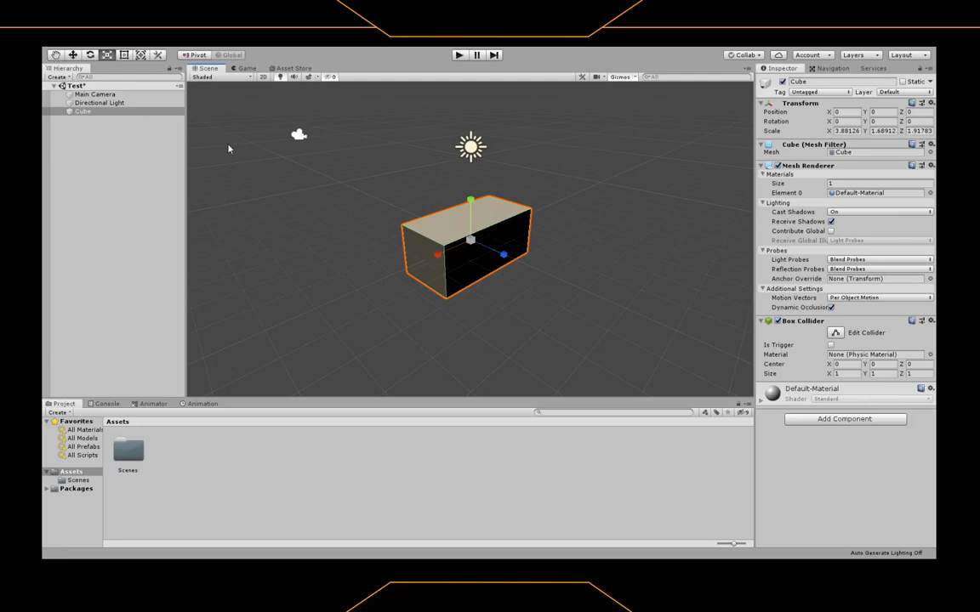
Step: Practise panning and orbiting the Scene view around the cube with the Hand tool
left_click(54, 55)
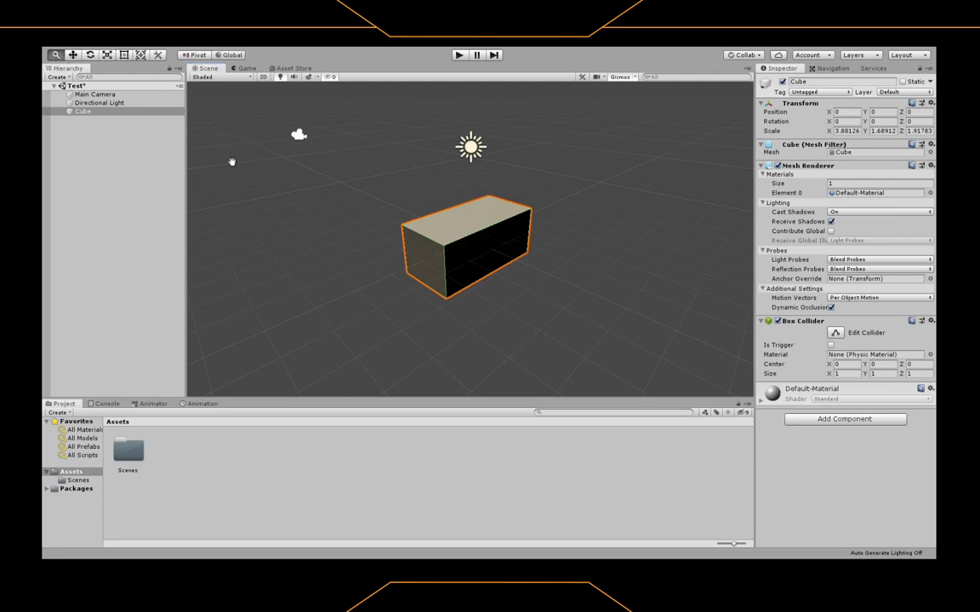
left_click_drag(372, 273, 376, 248)
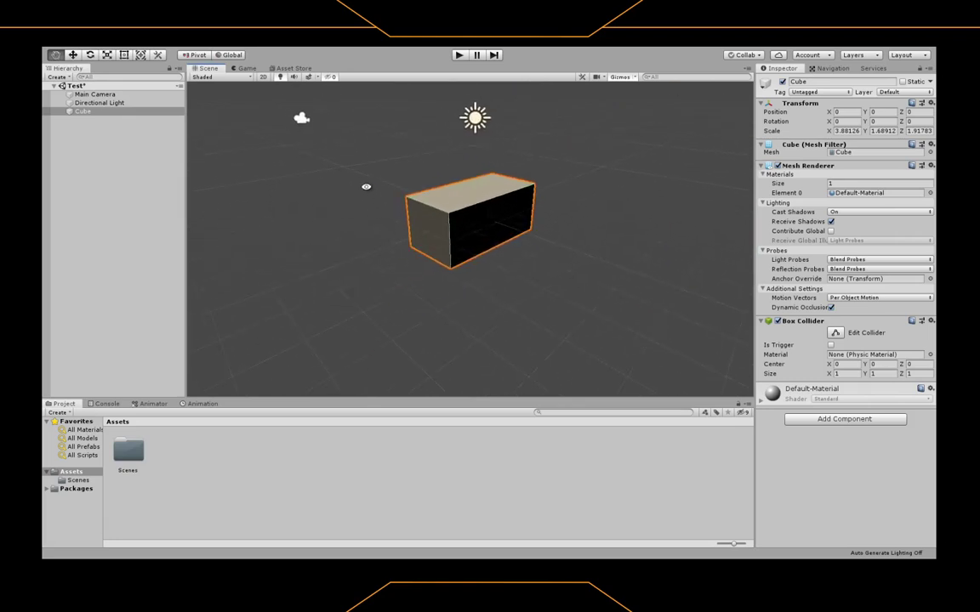
mouse_move(358, 155)
left_mouse_down("alt")
mouse_move(385, 275)
mouse_move(368, 150)
mouse_move(372, 193)
mouse_move(520, 212)
mouse_move(627, 202)
mouse_move(295, 175)
mouse_move(367, 163)
left_mouse_up("alt")
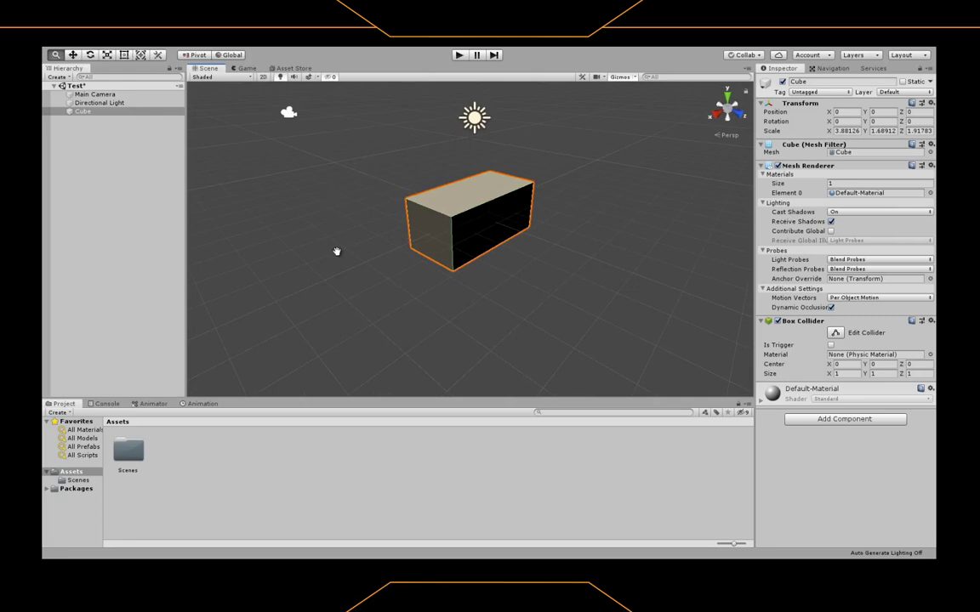
middle_click_drag(337, 251, 390, 245)
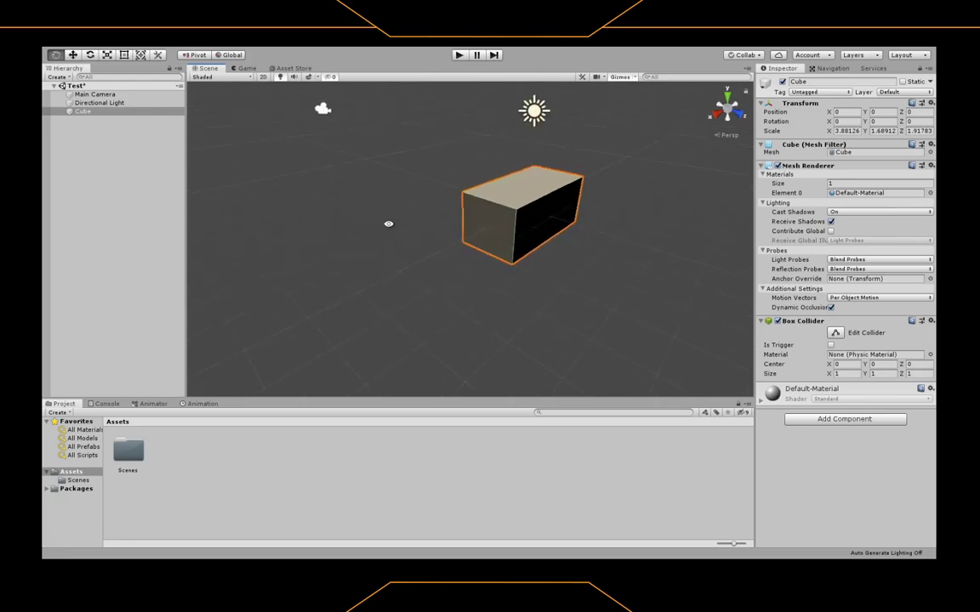
left_click_drag(383, 195, 349, 210, "alt")
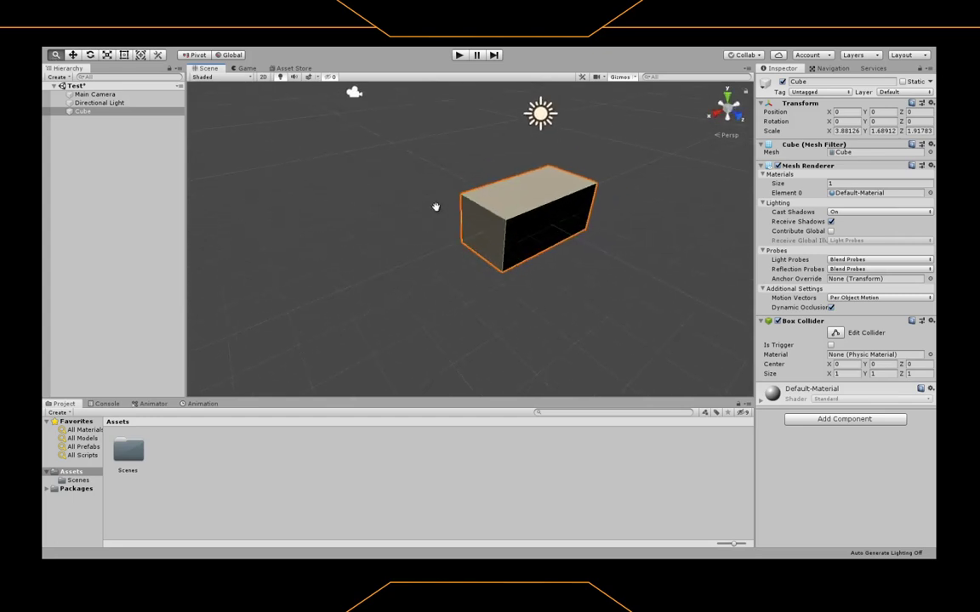
middle_click_drag(455, 194, 419, 201)
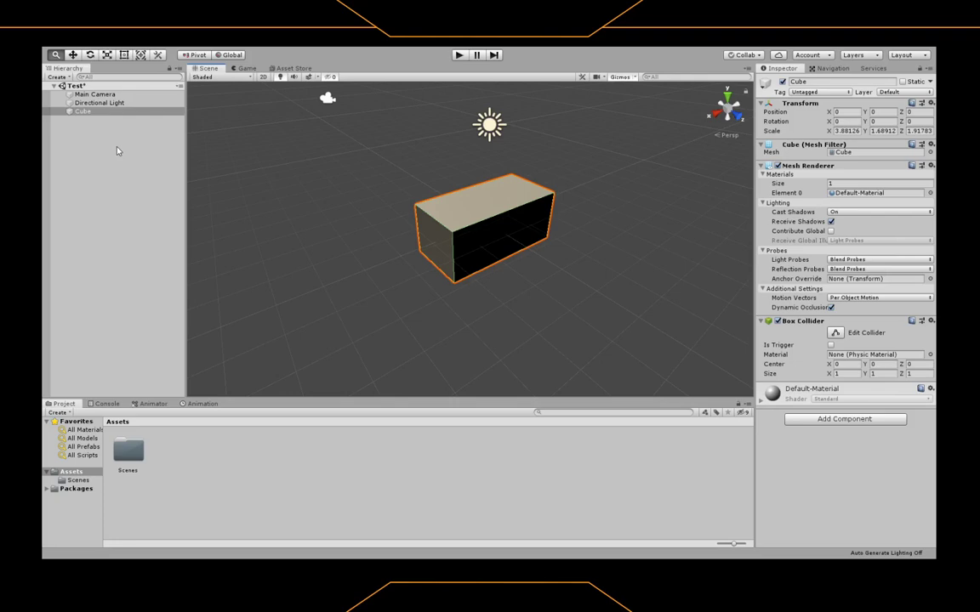
Step: Disable the cube's Mesh Renderer, compare the Game and Scene views without it, and re-enable it
left_click(84, 113)
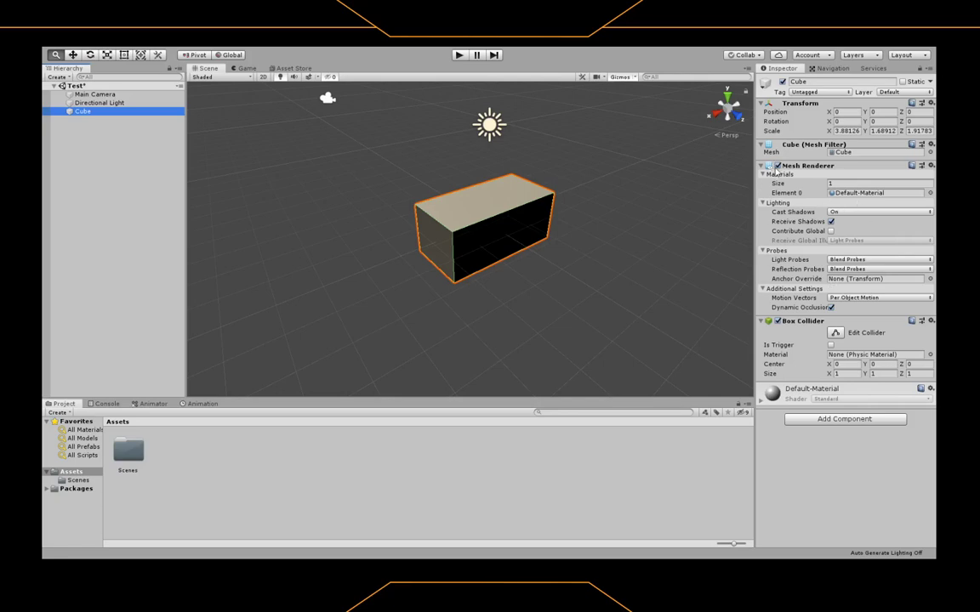
left_click(777, 166)
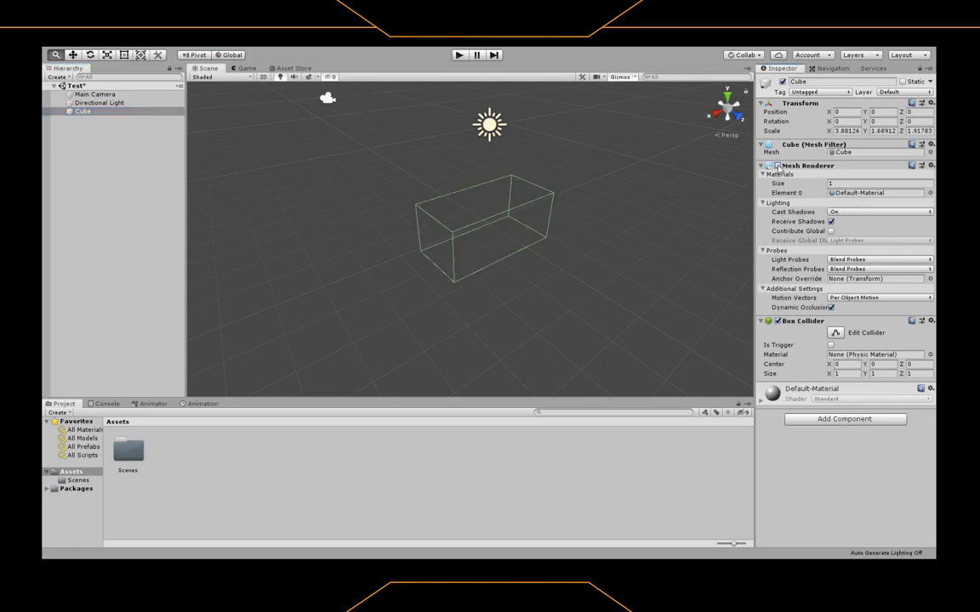
left_click(246, 68)
left_click(204, 68)
left_click(776, 165)
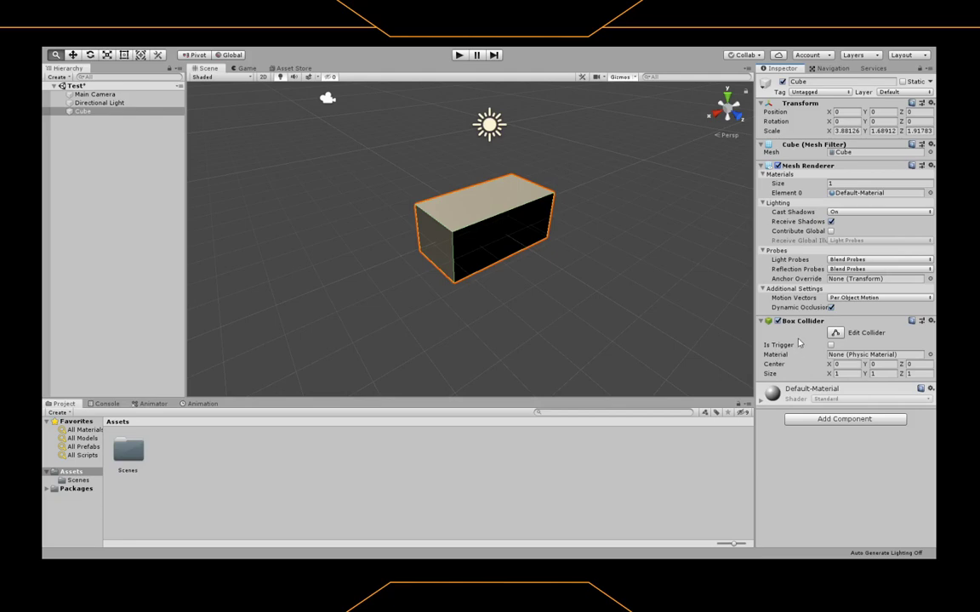
left_click(831, 222)
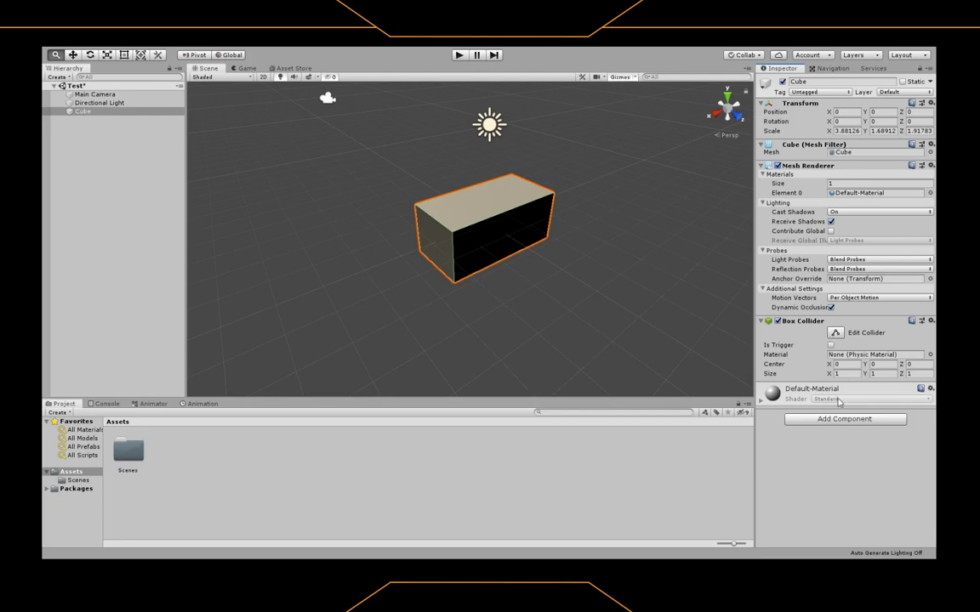